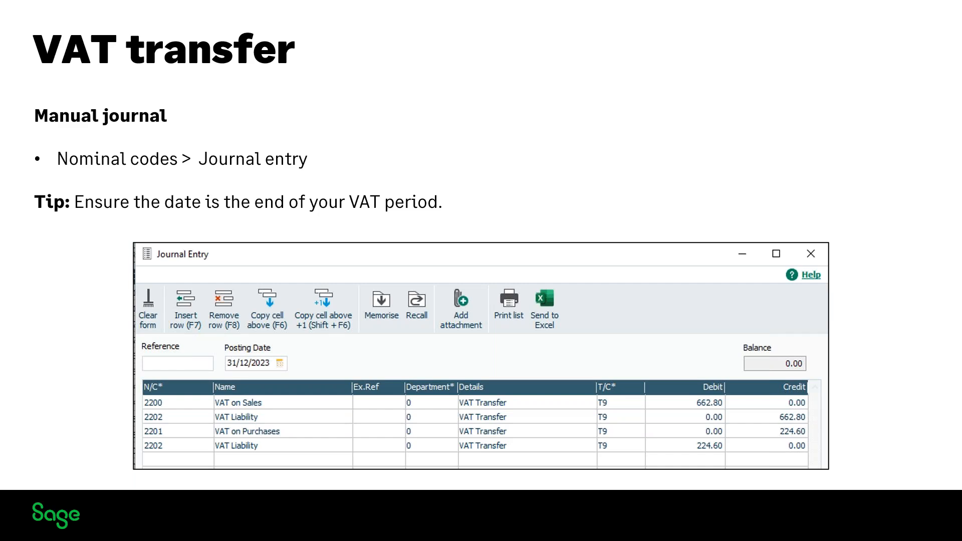
Step: Open the pending VAT return for the period 01/01/2024 to 31/03/2024
{"action": "key", "text": "Right"}
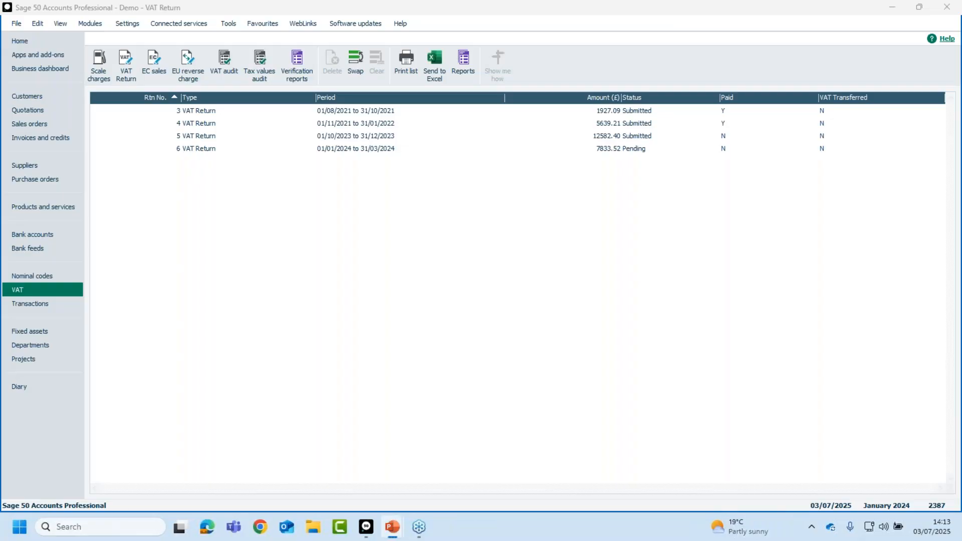
{"action": "left_click", "coordinate": [183, 149]}
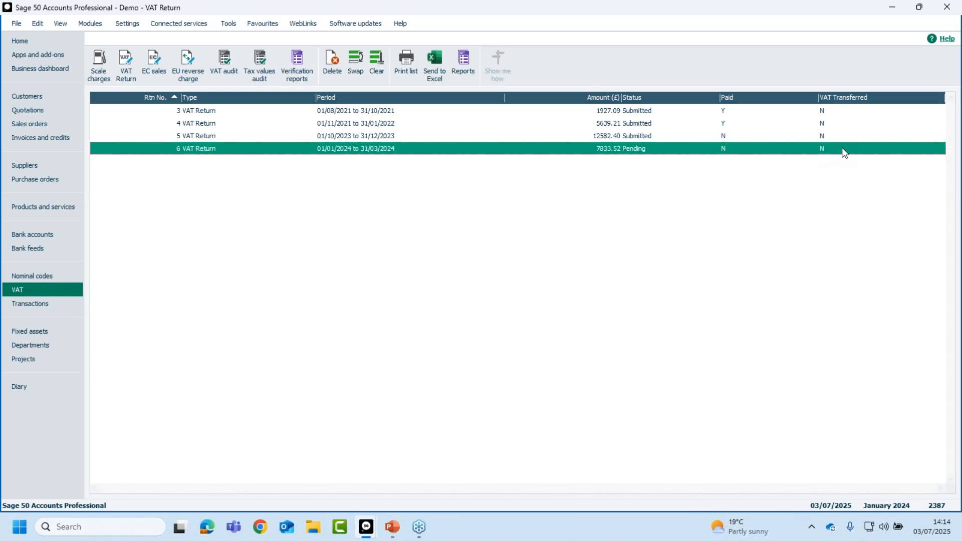
{"action": "double_click", "coordinate": [358, 148]}
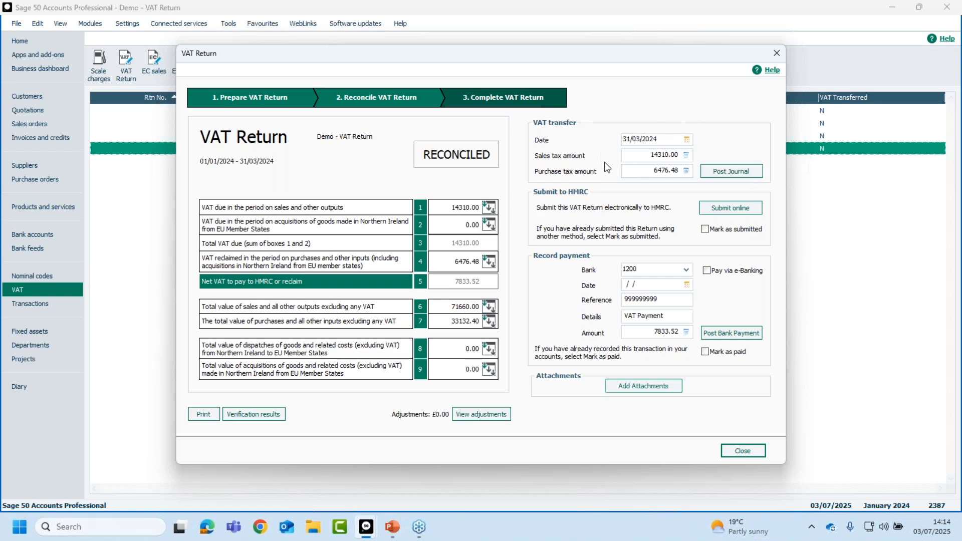
Step: Check the VAT transfer date and tax amounts, post the VAT transfer journal, and close the VAT Return
{"action": "left_click", "coordinate": [687, 139]}
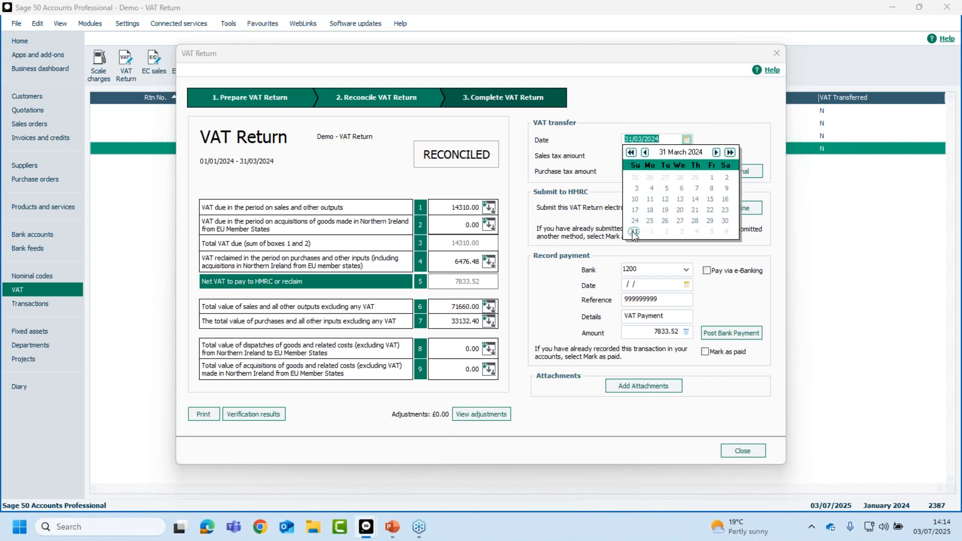
{"action": "left_click", "coordinate": [609, 138]}
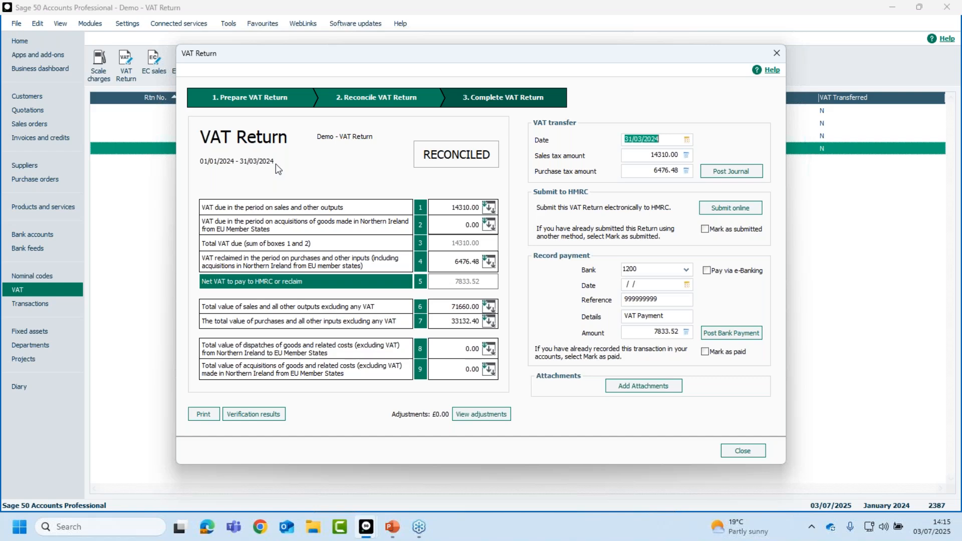
{"action": "left_click", "coordinate": [671, 139]}
{"action": "left_click", "coordinate": [677, 156]}
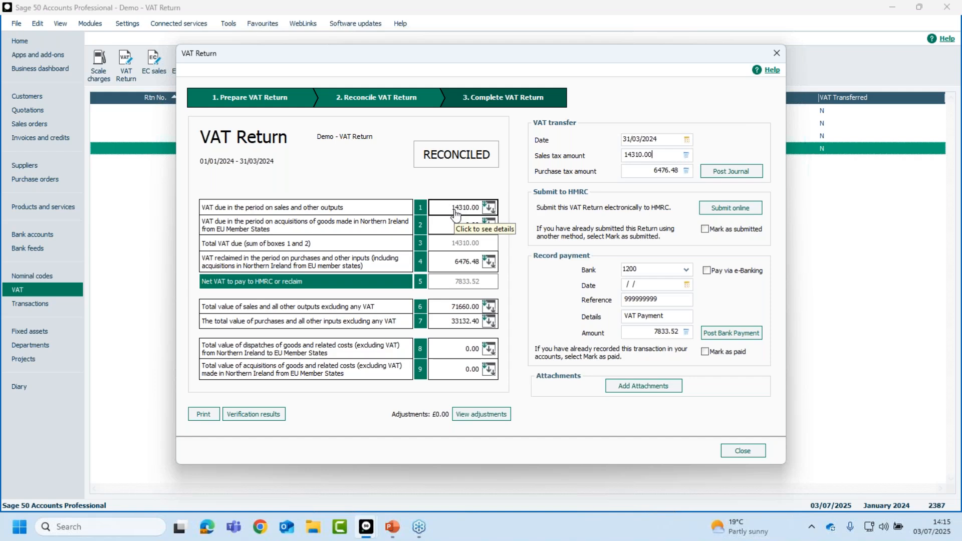
{"action": "key", "text": "Tab"}
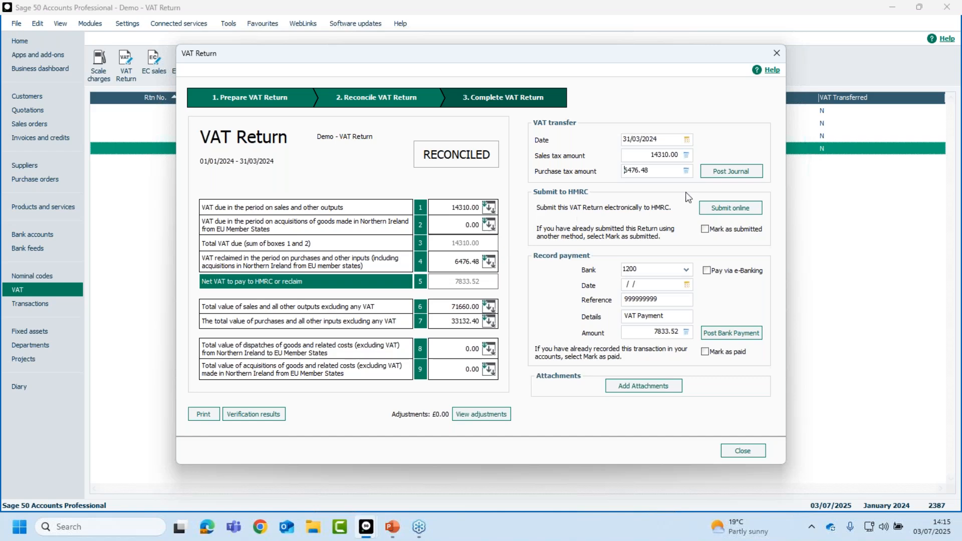
{"action": "left_click", "coordinate": [731, 172]}
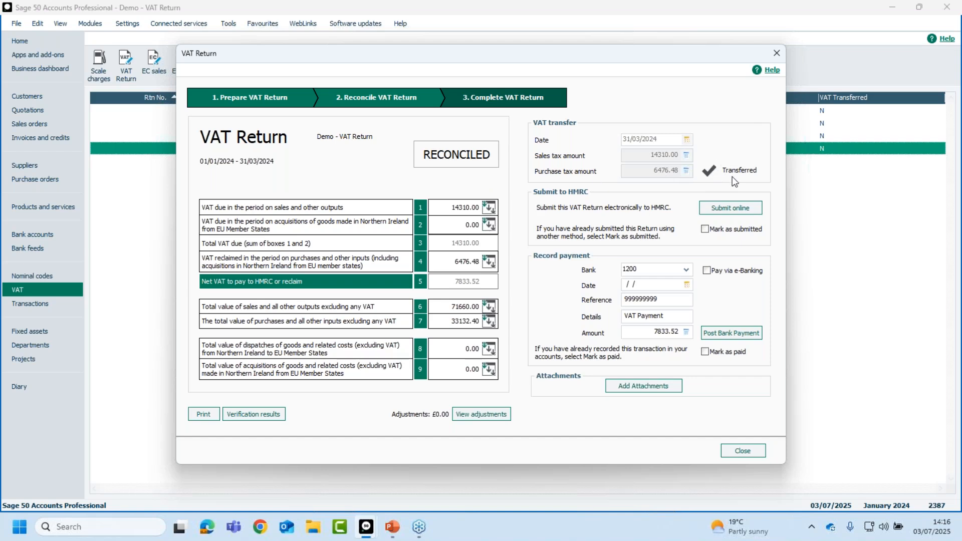
{"action": "left_click", "coordinate": [742, 451]}
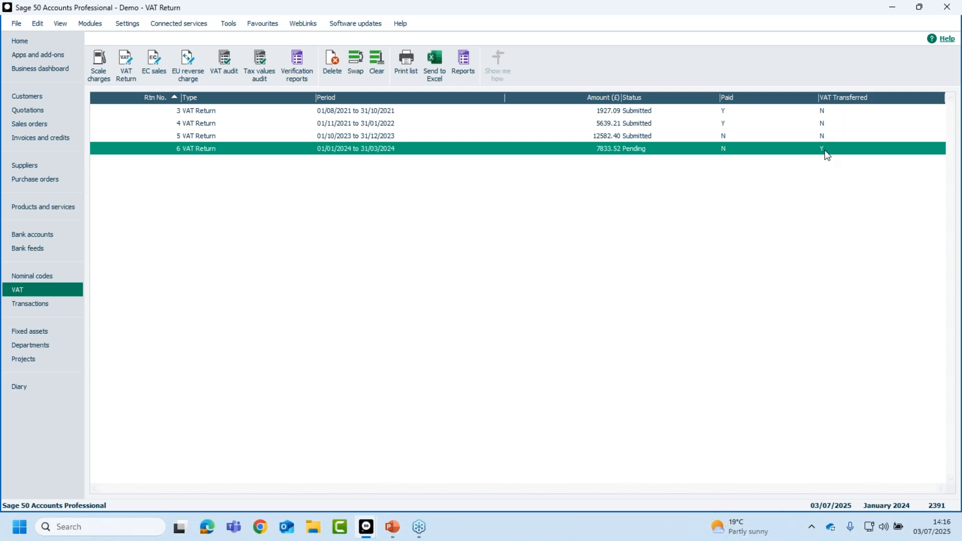
Step: Review the VAT transfer journal entries in the transactions list
{"action": "left_click", "coordinate": [21, 306]}
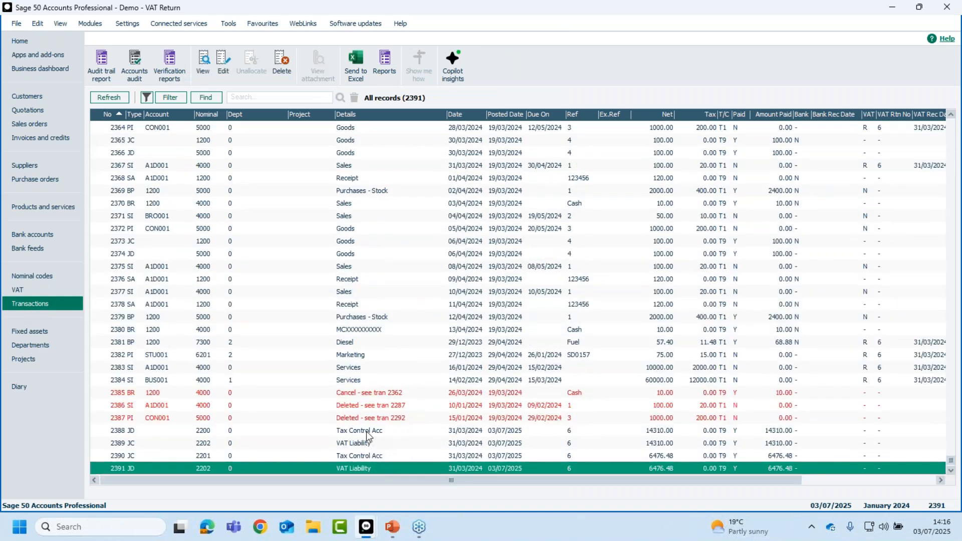
{"action": "left_click", "coordinate": [366, 432]}
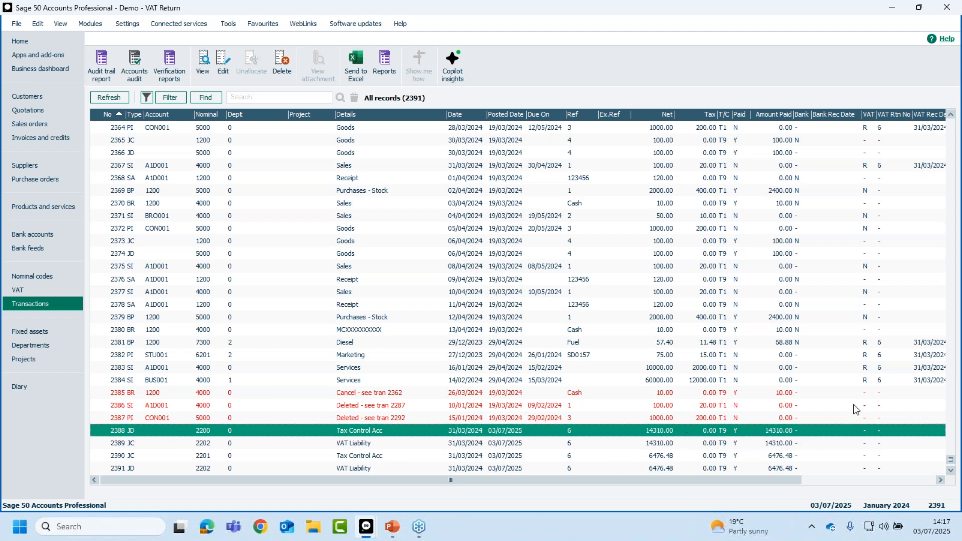
{"action": "key", "text": "alt+Tab"}
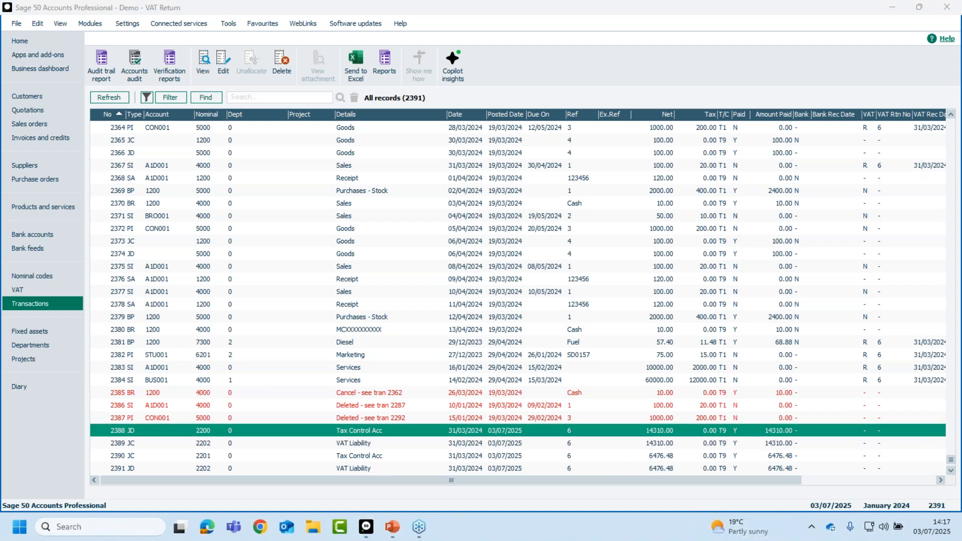
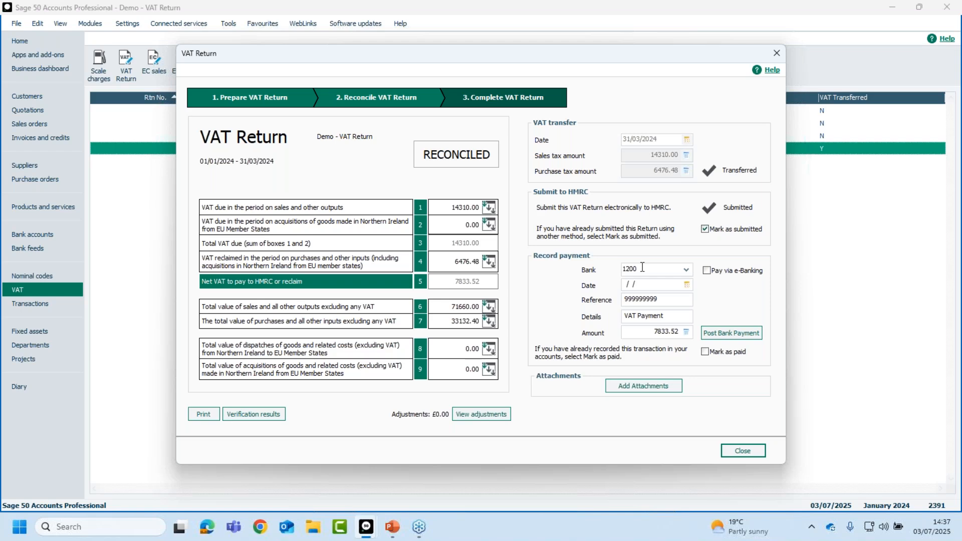
Step: Record the VAT payment dated 03/07/2025 from bank 1200, post it accepting the out-of-year date, and close the VAT Return
{"action": "left_click", "coordinate": [687, 284]}
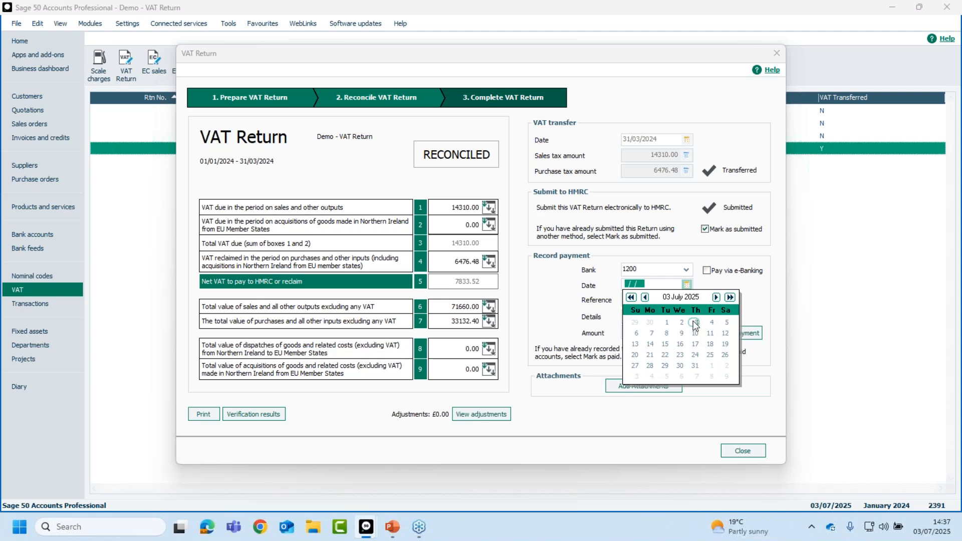
{"action": "left_click", "coordinate": [696, 322]}
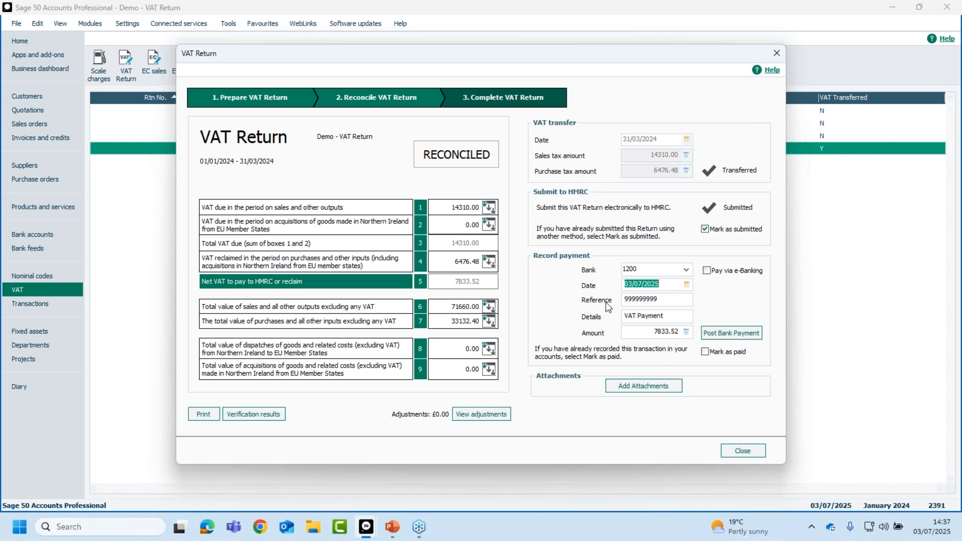
{"action": "left_click", "coordinate": [675, 316]}
{"action": "left_click", "coordinate": [726, 338]}
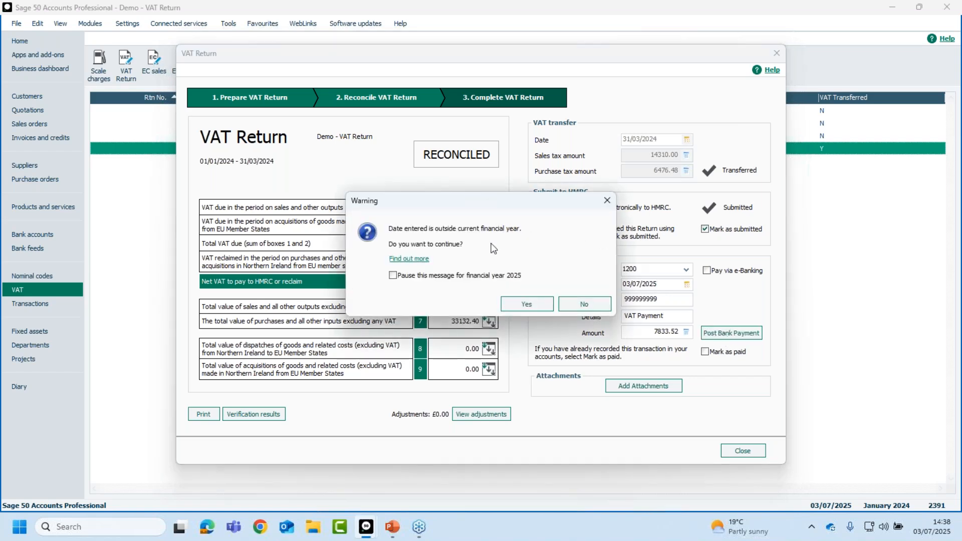
{"action": "left_click", "coordinate": [528, 304]}
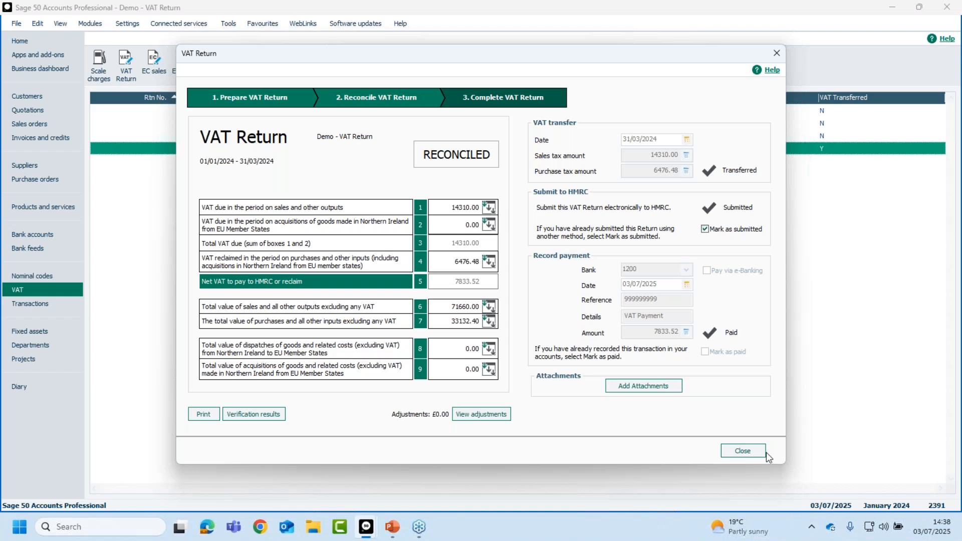
{"action": "left_click", "coordinate": [751, 451]}
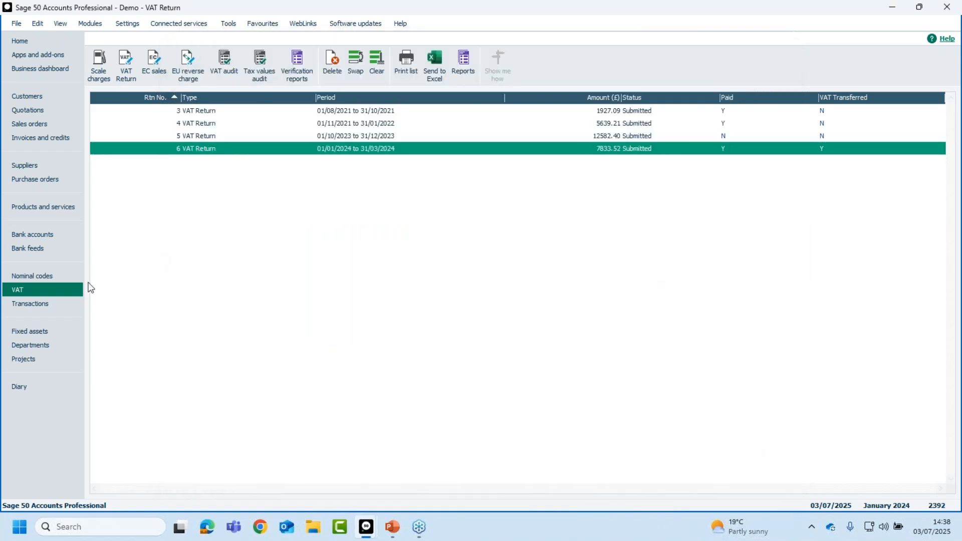
Step: Open the VAT Payment bank transaction in the transactions list to review its details, closing it without saving
{"action": "left_click", "coordinate": [45, 303]}
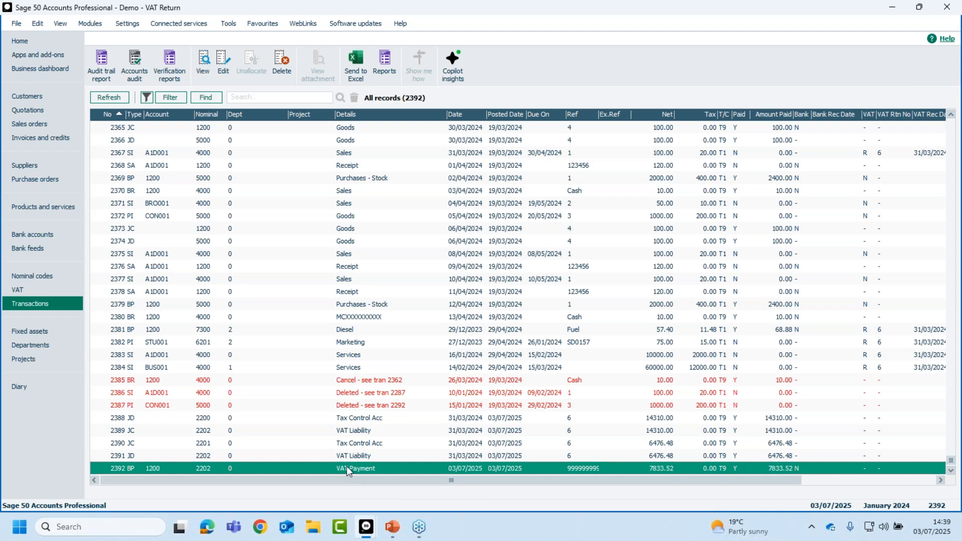
{"action": "left_click", "coordinate": [223, 62]}
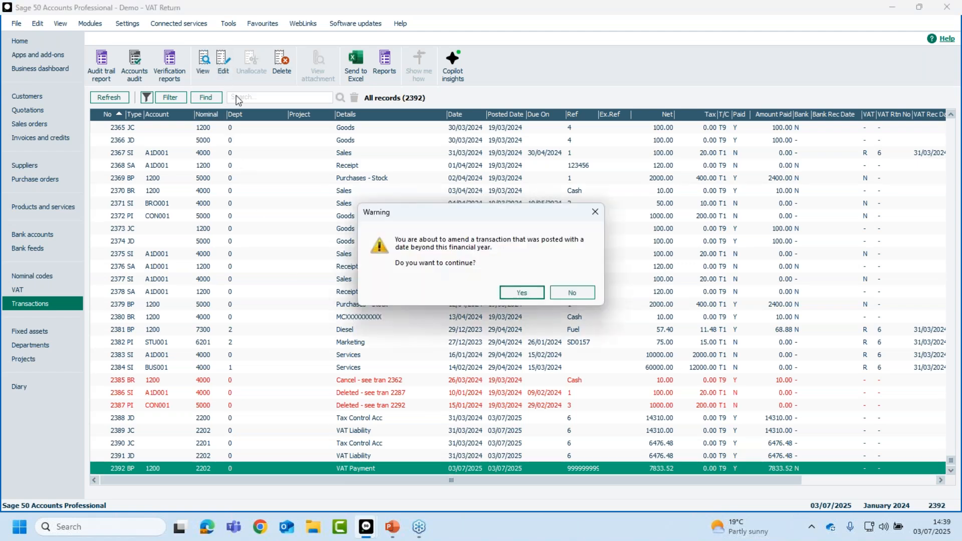
{"action": "left_click", "coordinate": [520, 294]}
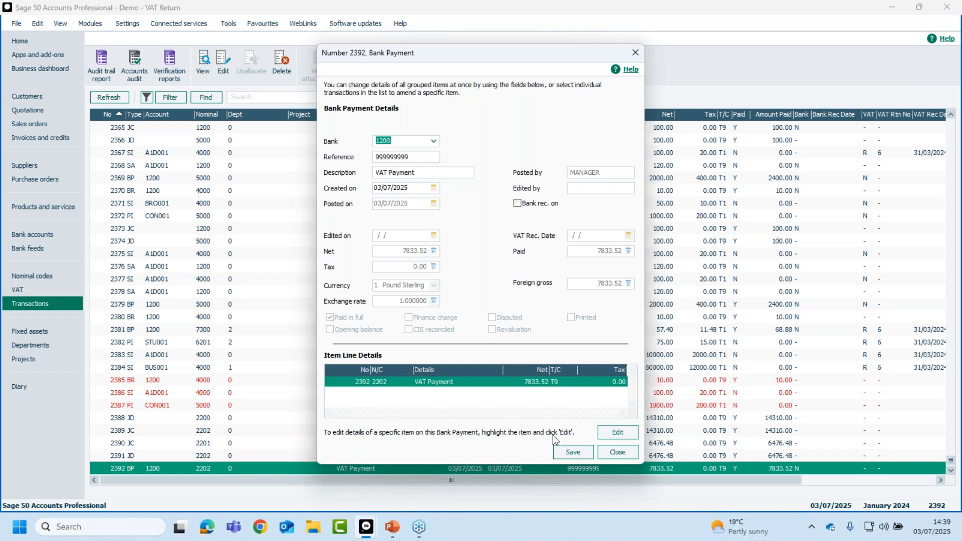
{"action": "left_click", "coordinate": [609, 454]}
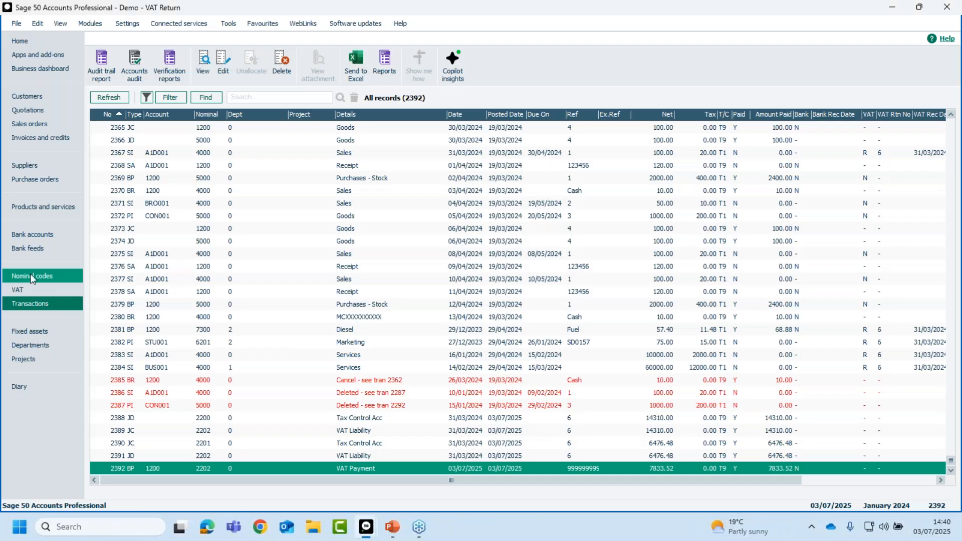
Step: Examine the activity of nominal code 2202 VAT Liability in a maximised activity window
{"action": "left_click", "coordinate": [31, 275]}
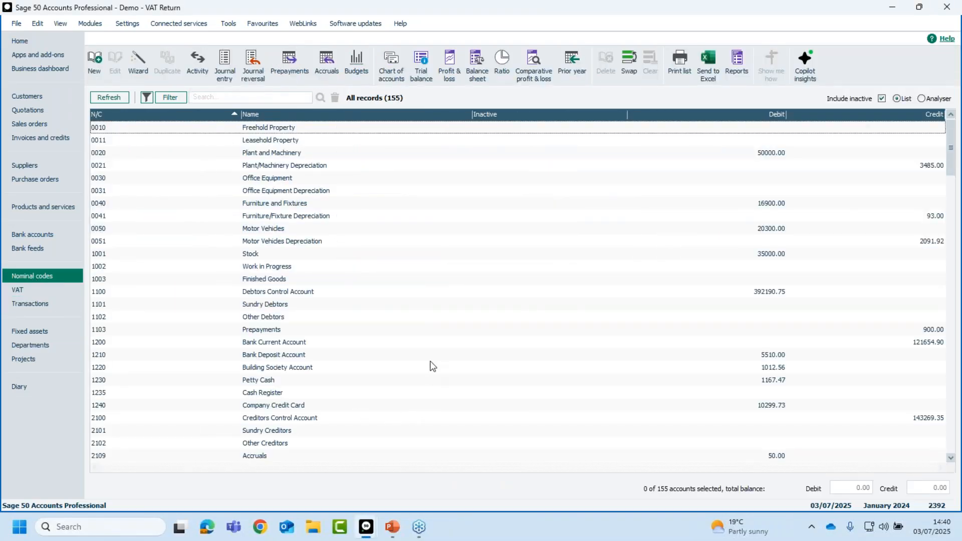
{"action": "scroll", "coordinate": [429, 366], "scroll_direction": "down", "scroll_amount": 4}
{"action": "scroll", "coordinate": [439, 373], "scroll_direction": "down", "scroll_amount": 8}
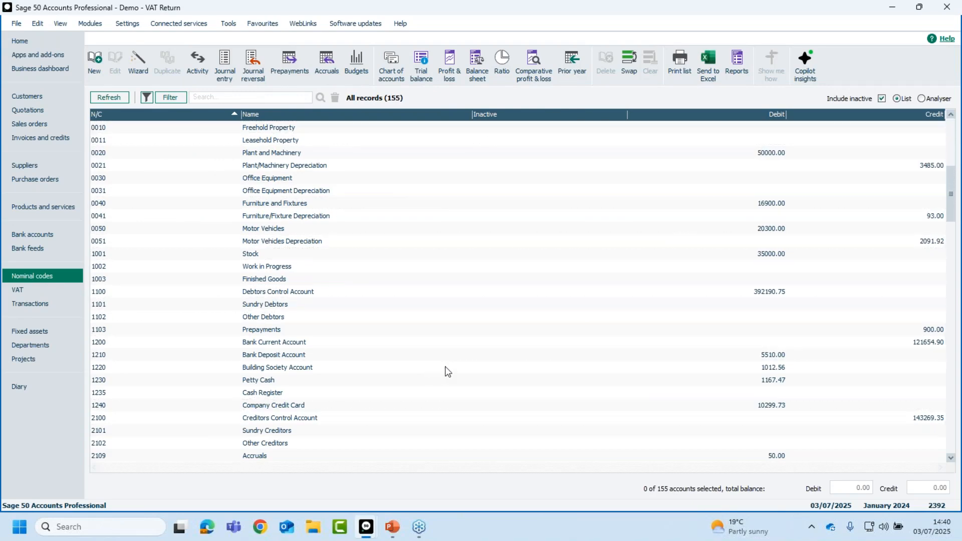
{"action": "scroll", "coordinate": [447, 371], "scroll_direction": "down", "scroll_amount": 4}
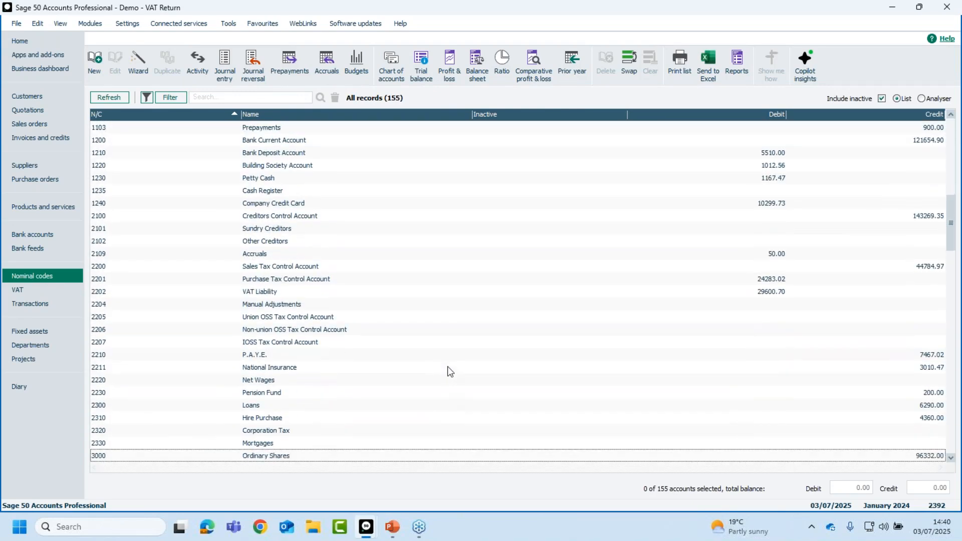
{"action": "left_click", "coordinate": [271, 293]}
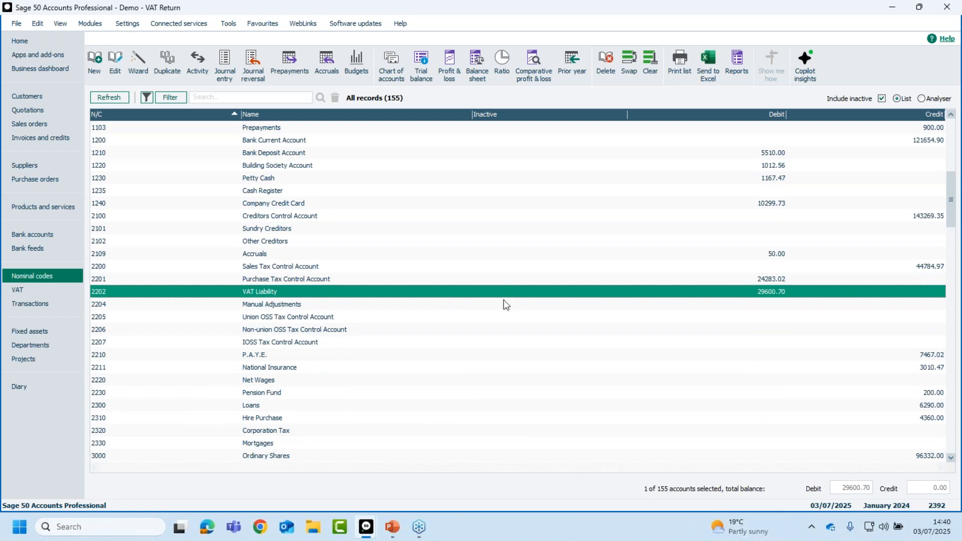
{"action": "left_click", "coordinate": [201, 66]}
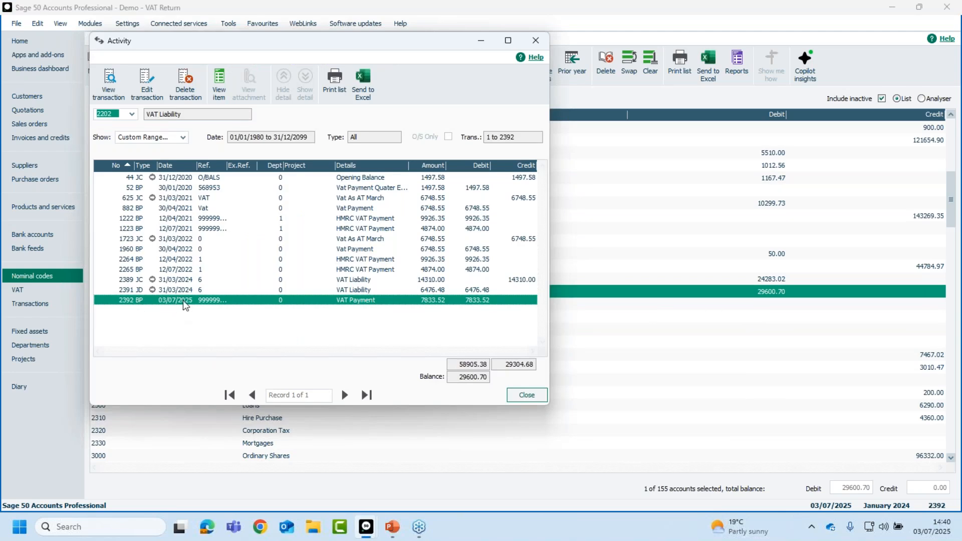
{"action": "left_click", "coordinate": [508, 41]}
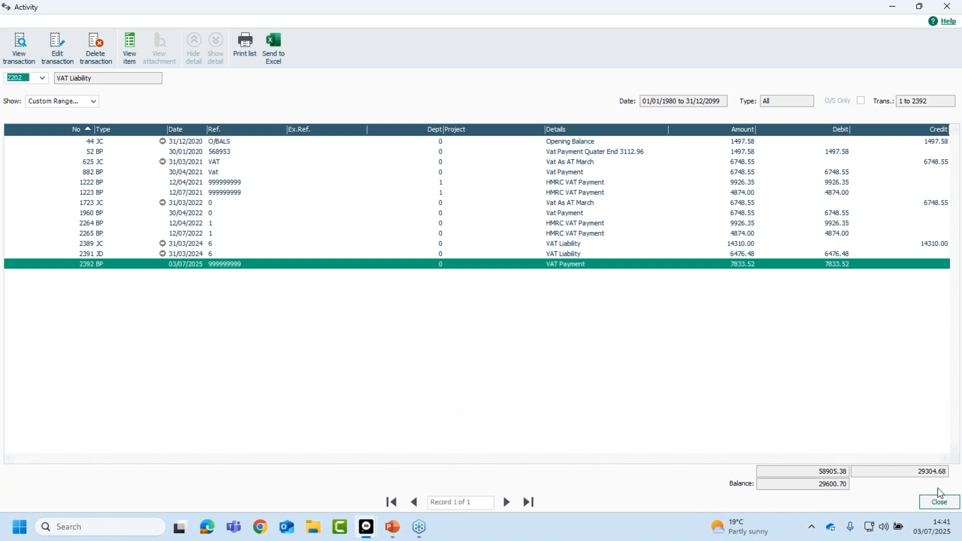
{"action": "key", "text": "alt+Tab"}
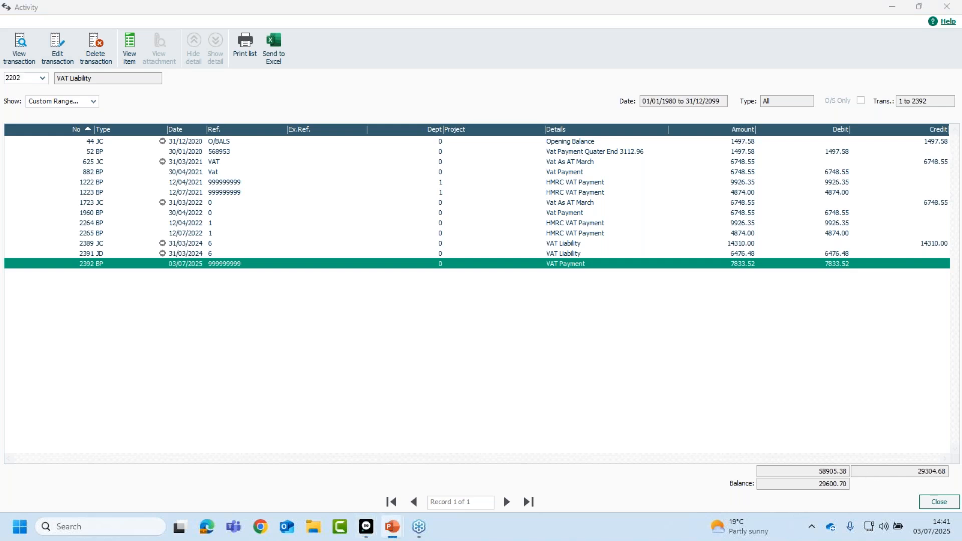